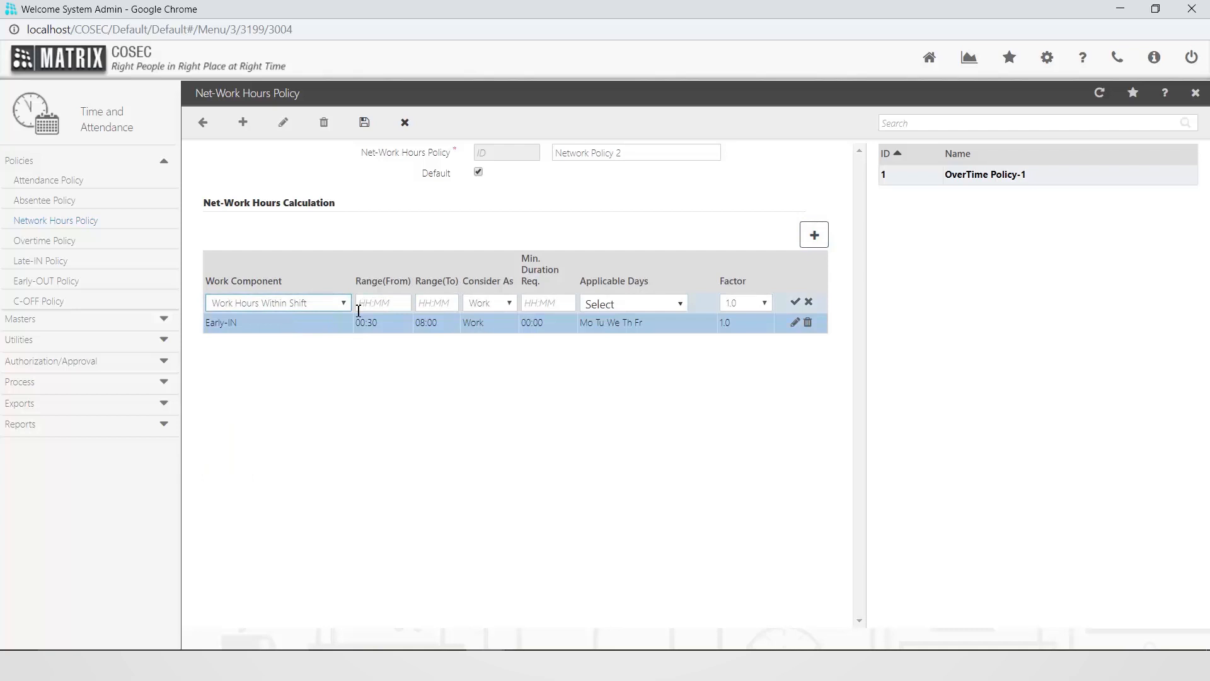
Set the range of the new Work Hours Within Shift component from 03:00 to 09:00
click(358, 304)
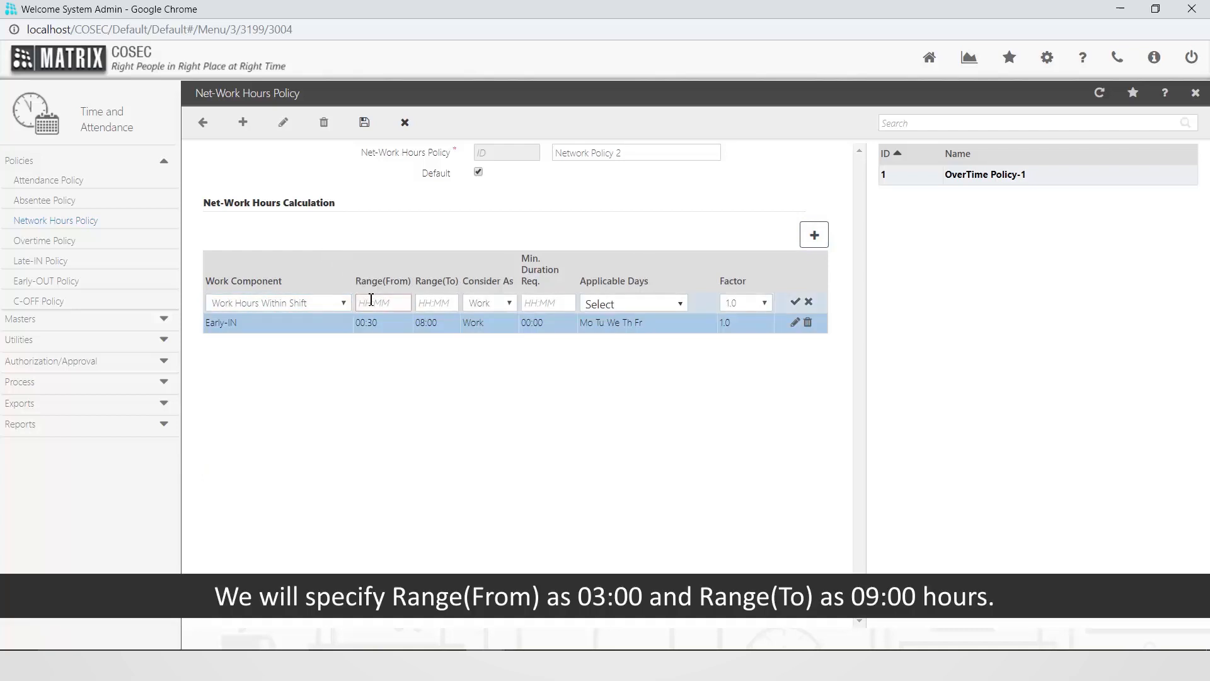
text(03:00)
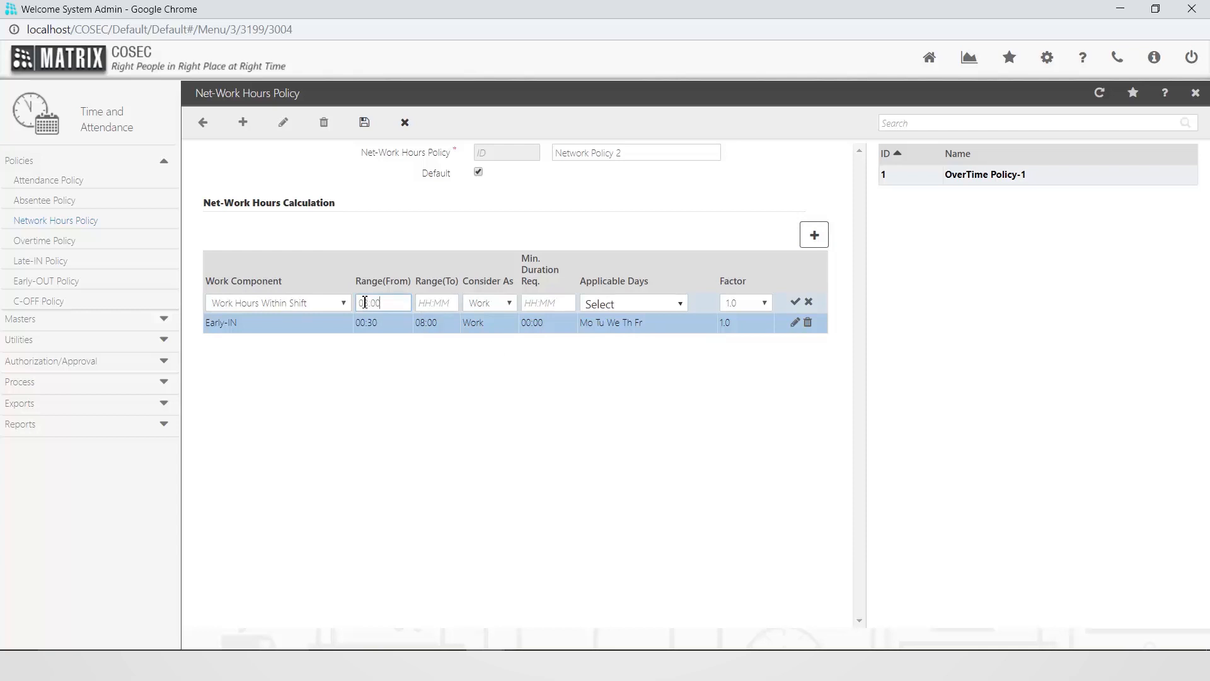
key(Tab)
text(09:00)
Consider the Work Hours Within Shift component as Work and set its minimum required duration to 00:30
click(509, 303)
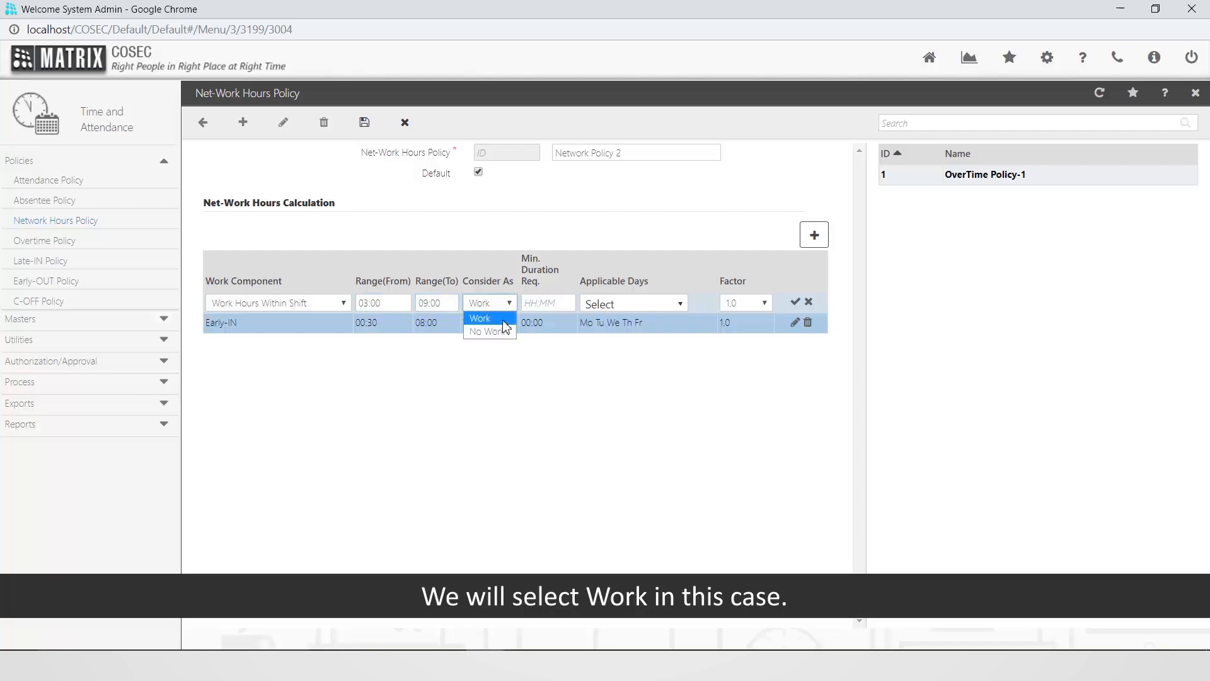
click(503, 322)
click(537, 305)
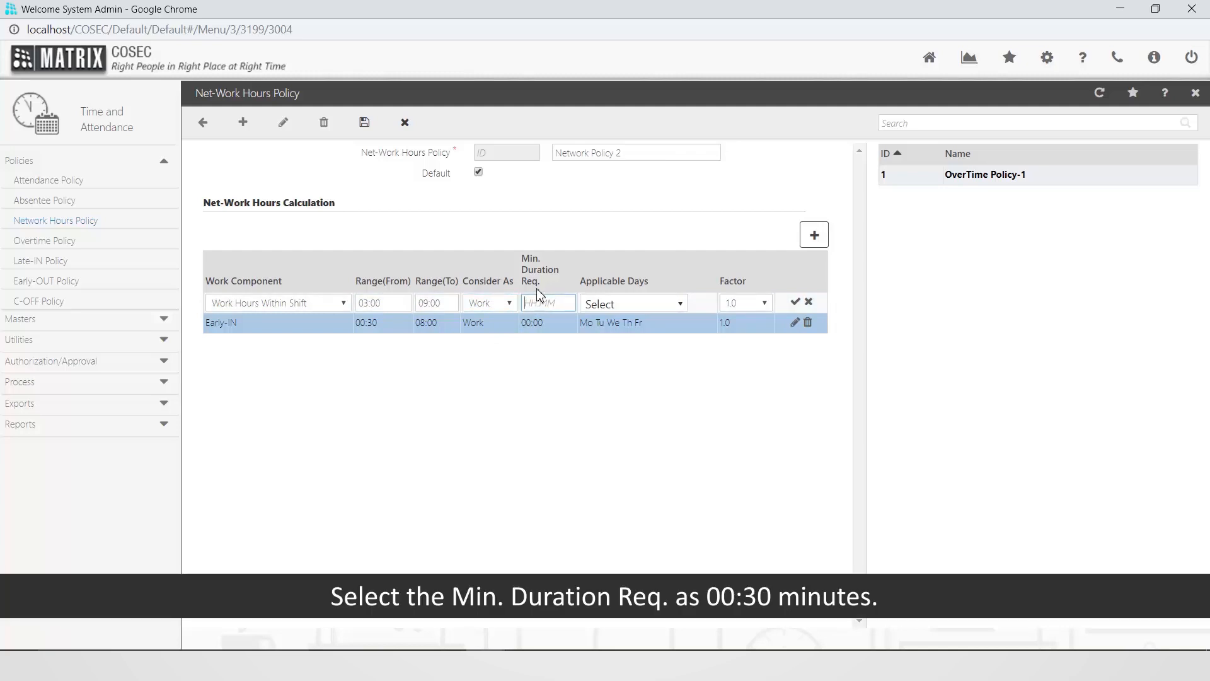
text(00:30)
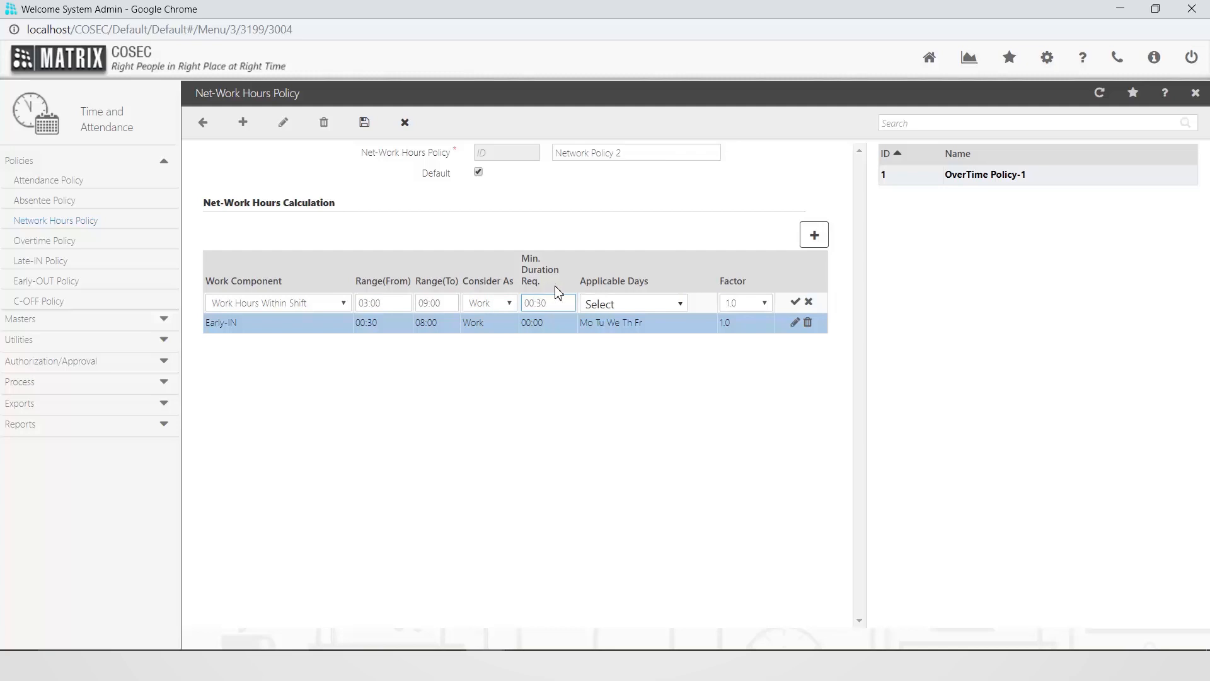
Select Mo, Tu, We, Th and Fr as the applicable days for the Work Hours Within Shift component
click(679, 309)
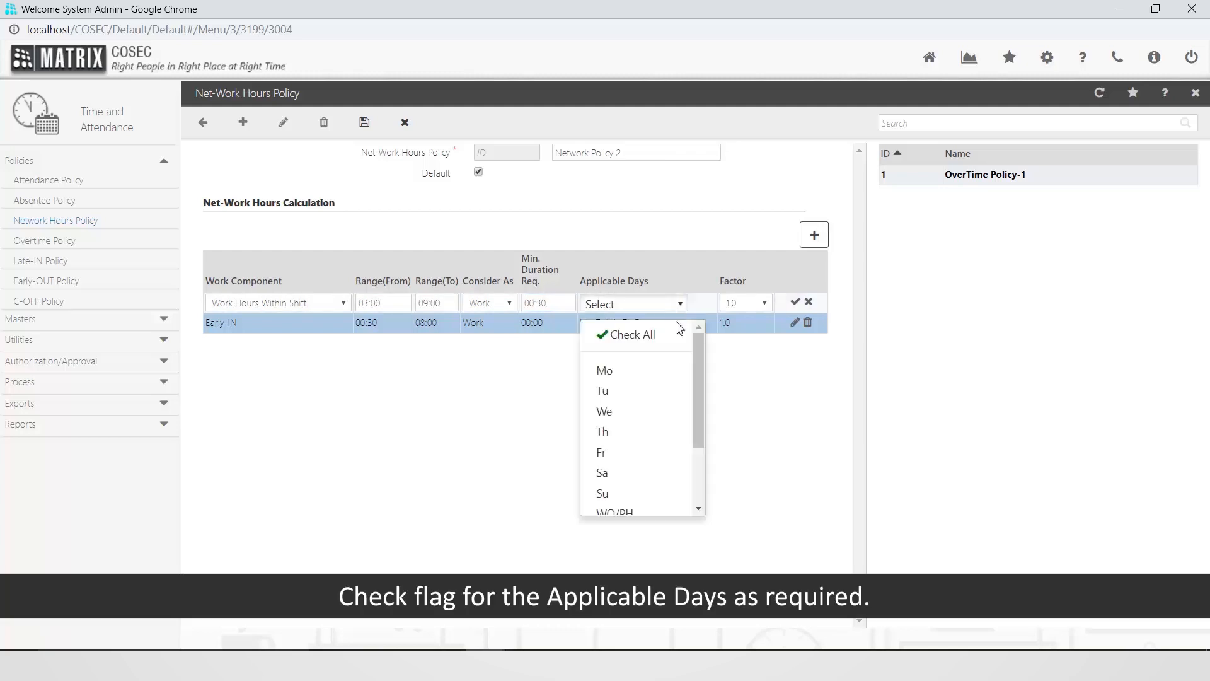
click(675, 372)
click(667, 396)
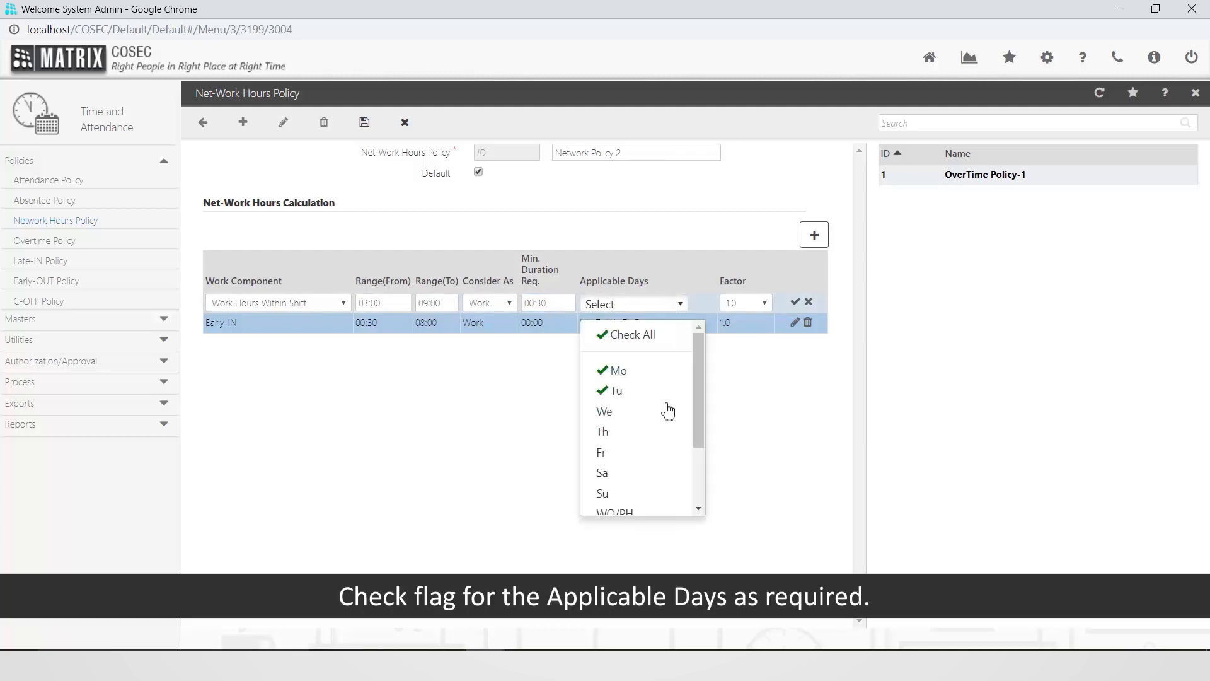
click(665, 414)
click(666, 432)
click(665, 455)
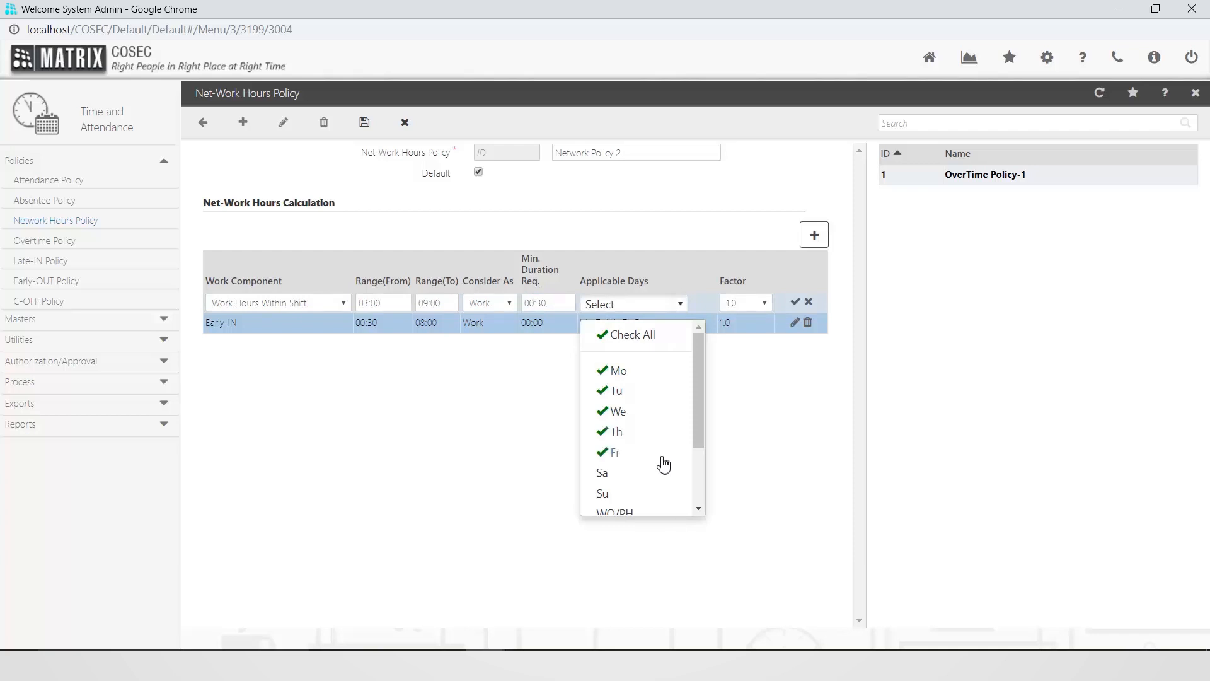
click(537, 447)
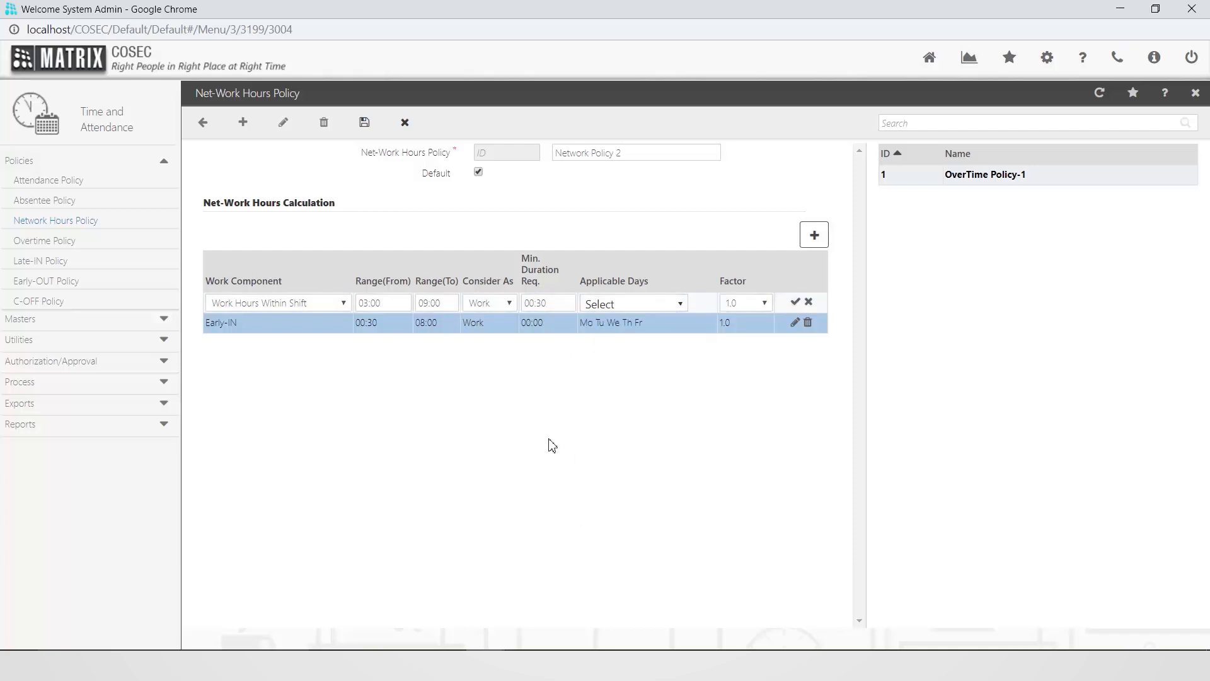
Choose factor 1.0 for the Work Hours Within Shift component and accept its row
click(765, 305)
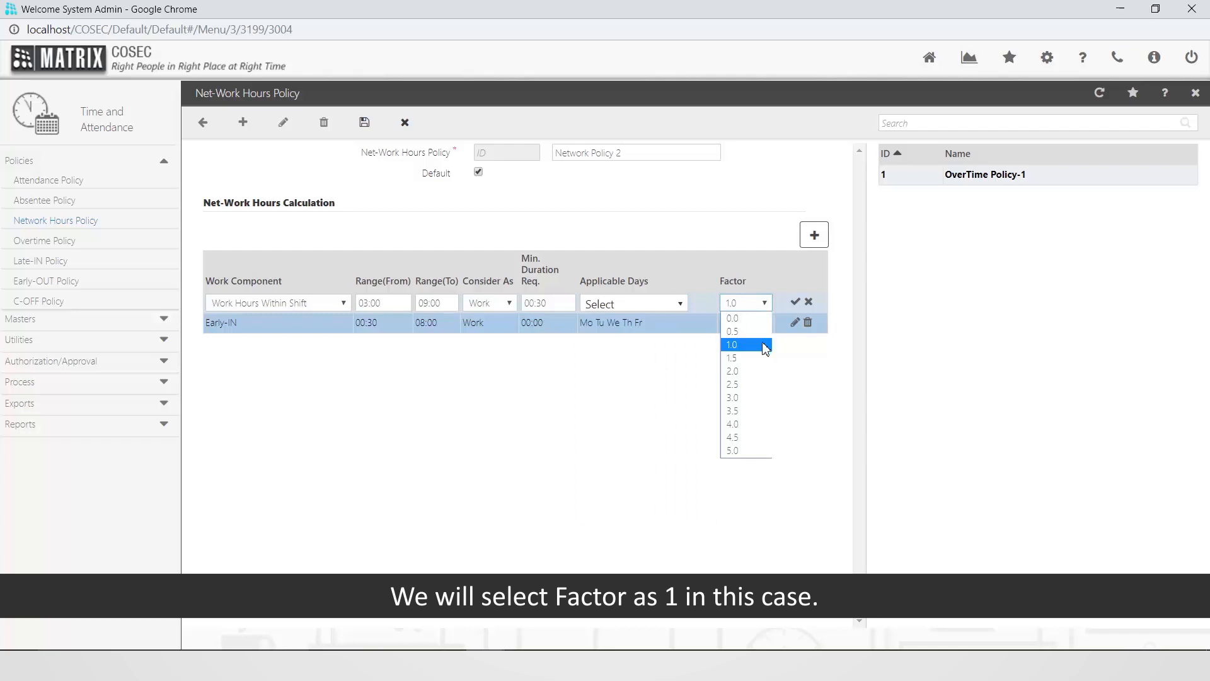
click(764, 347)
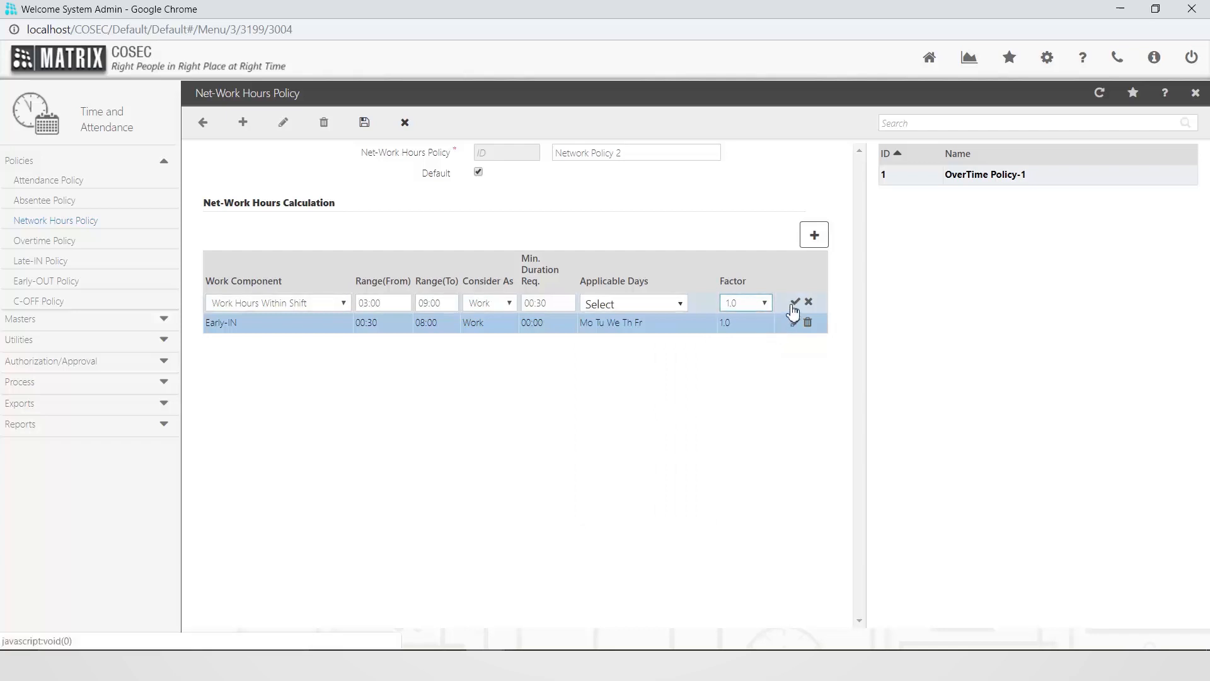
click(793, 305)
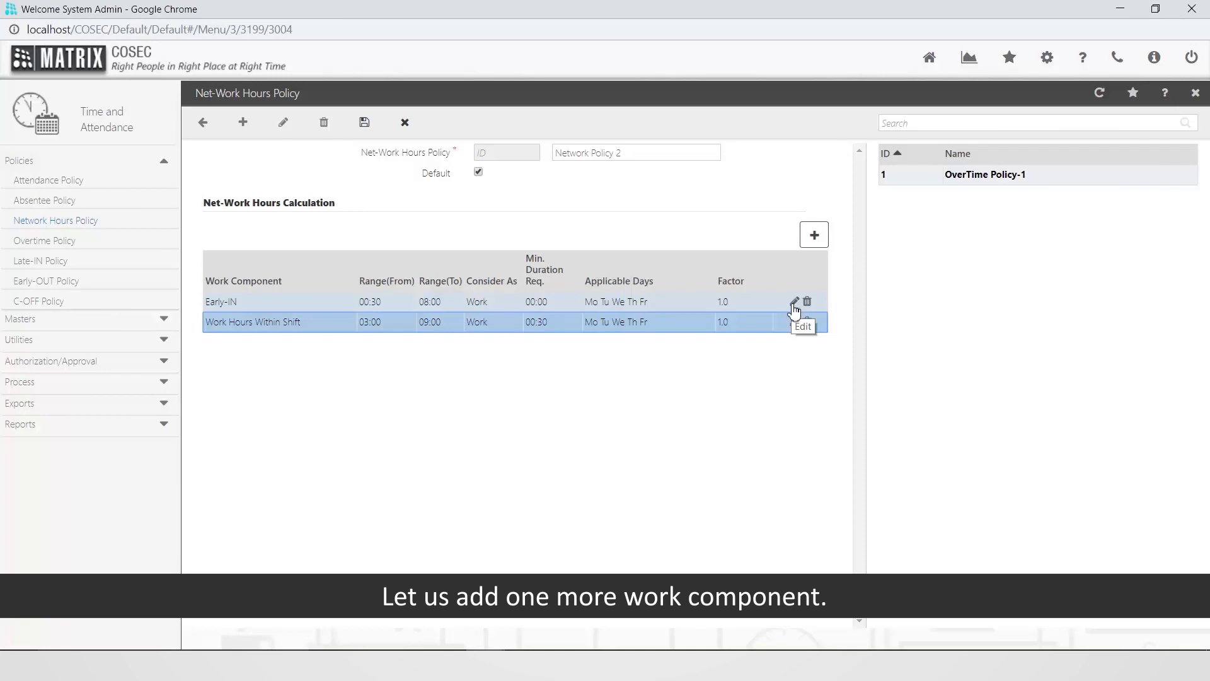
Add an Overstay work component to the calculation with a range from 00:00 to 08:00
click(813, 244)
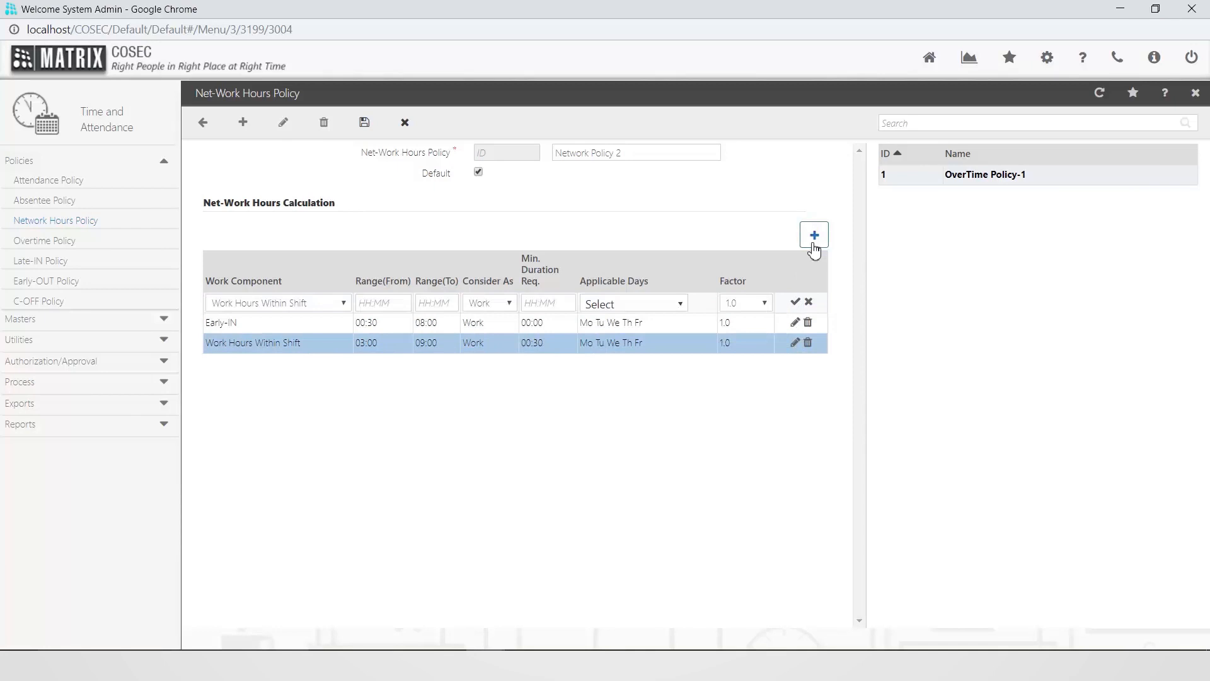
click(345, 305)
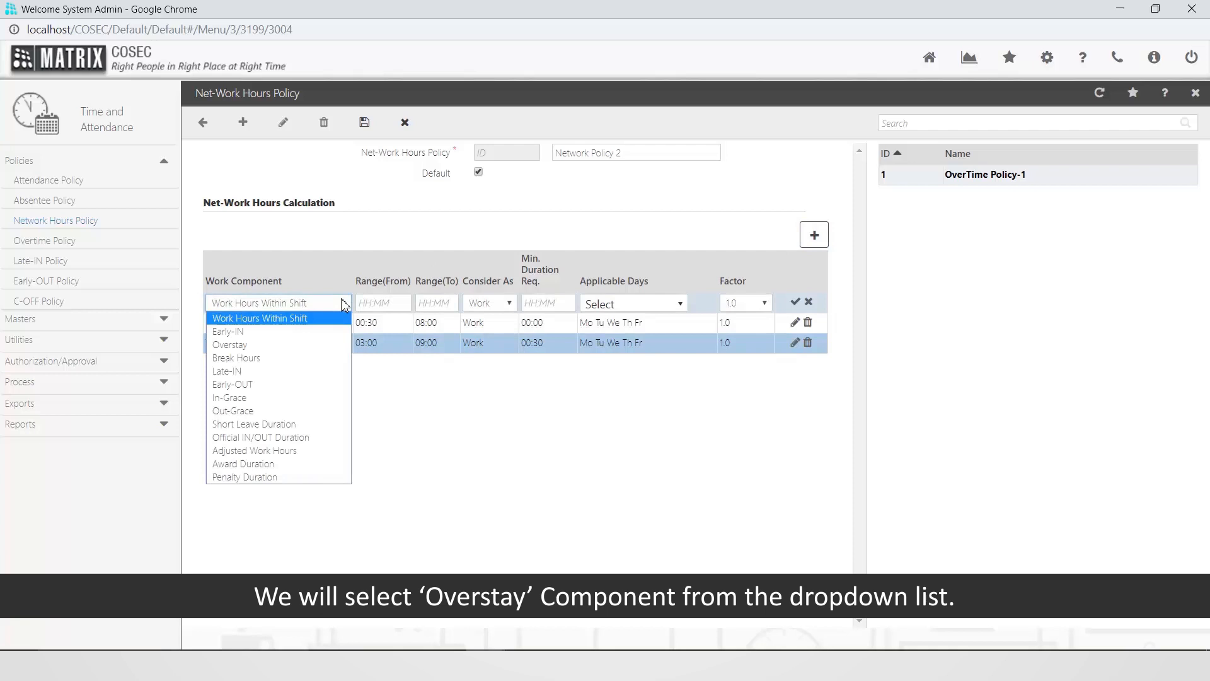
click(332, 345)
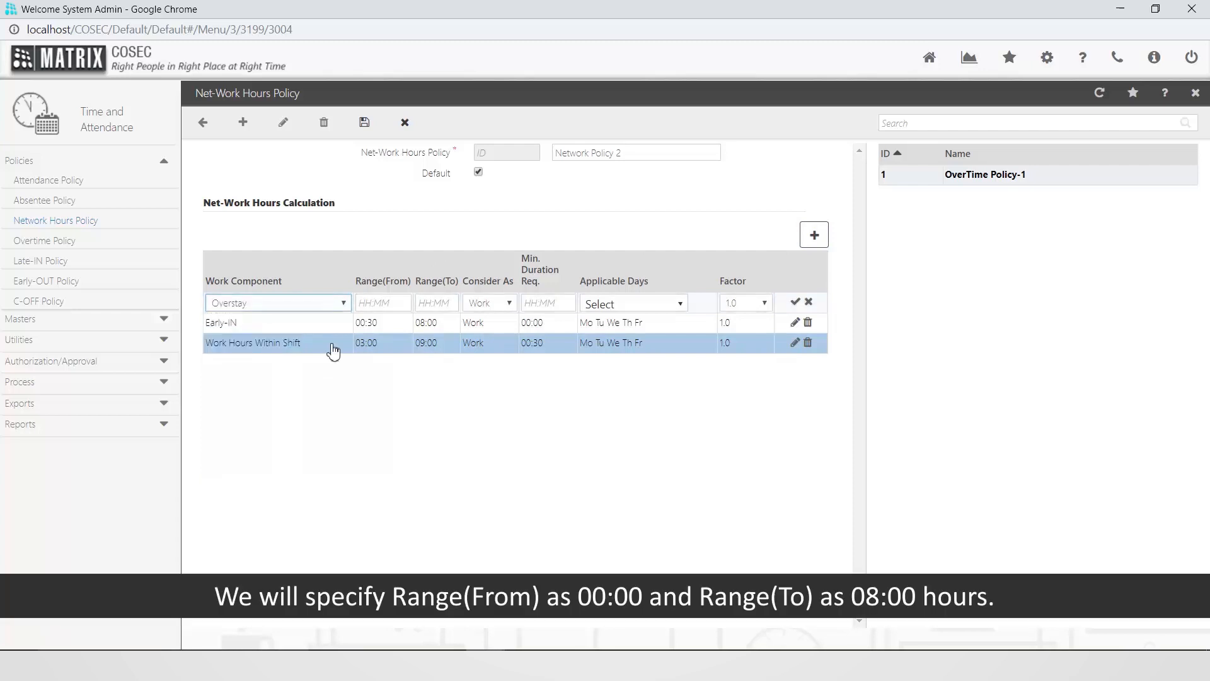
click(372, 303)
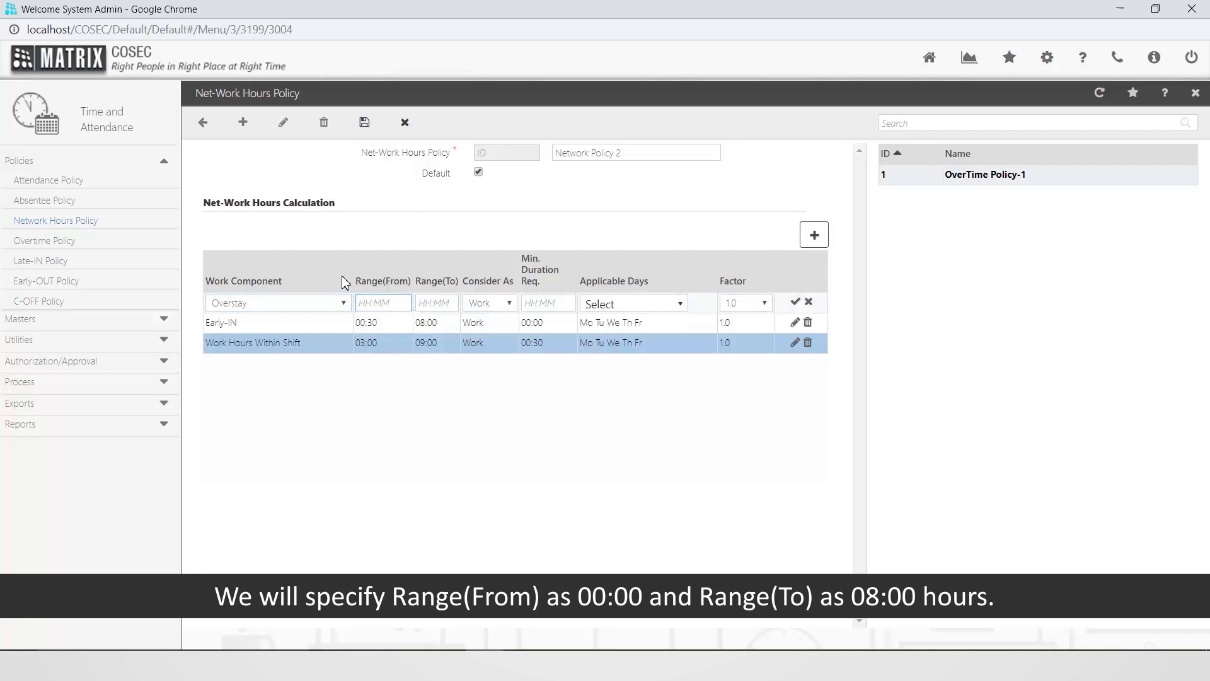
text(00:00)
key(Tab)
text(08:00)
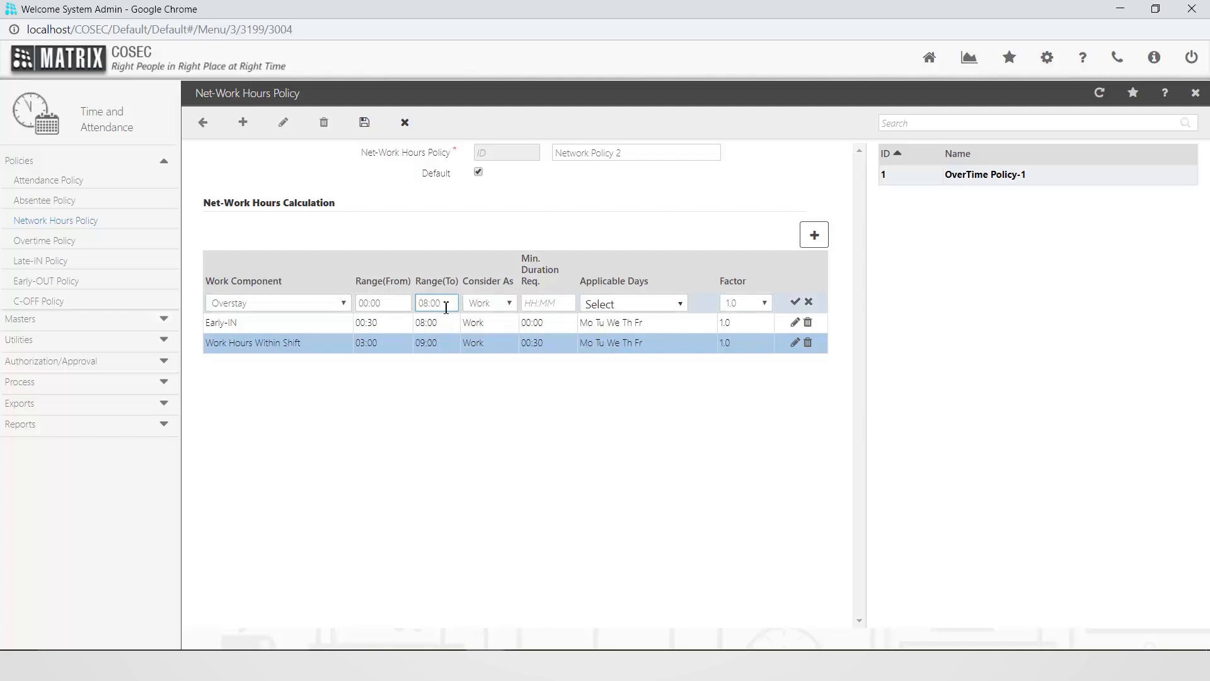
Consider the Overstay component as Work and set its minimum required duration to 02:00
click(510, 305)
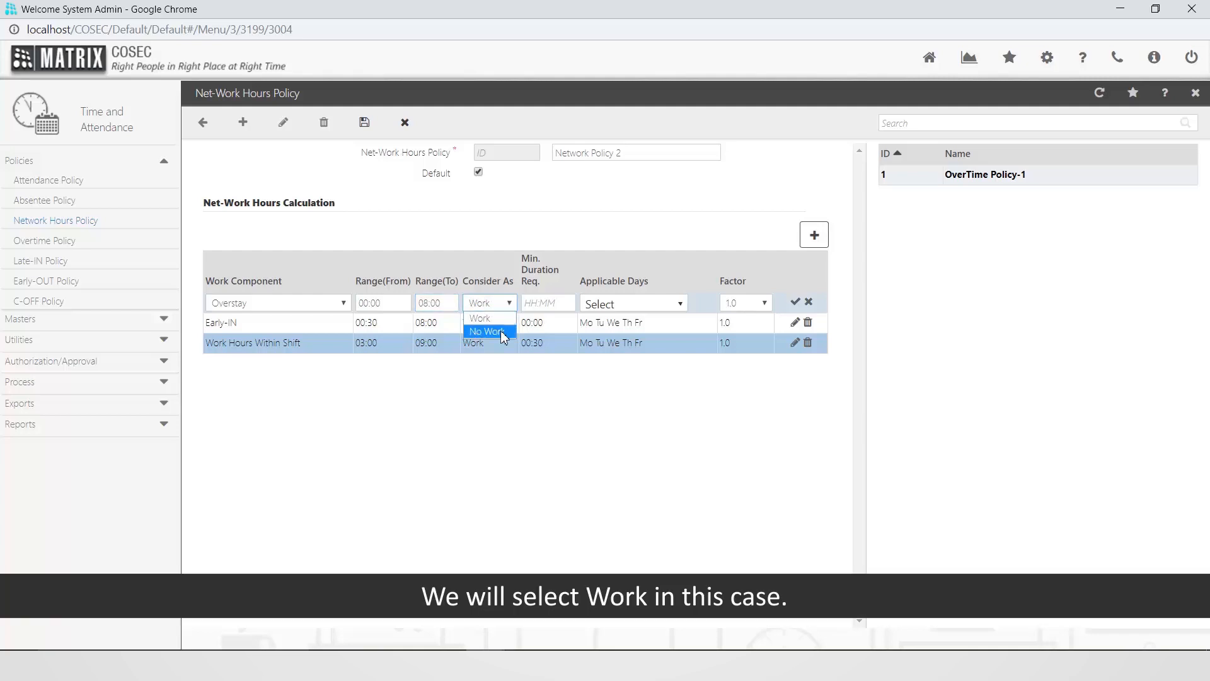
click(502, 322)
click(533, 304)
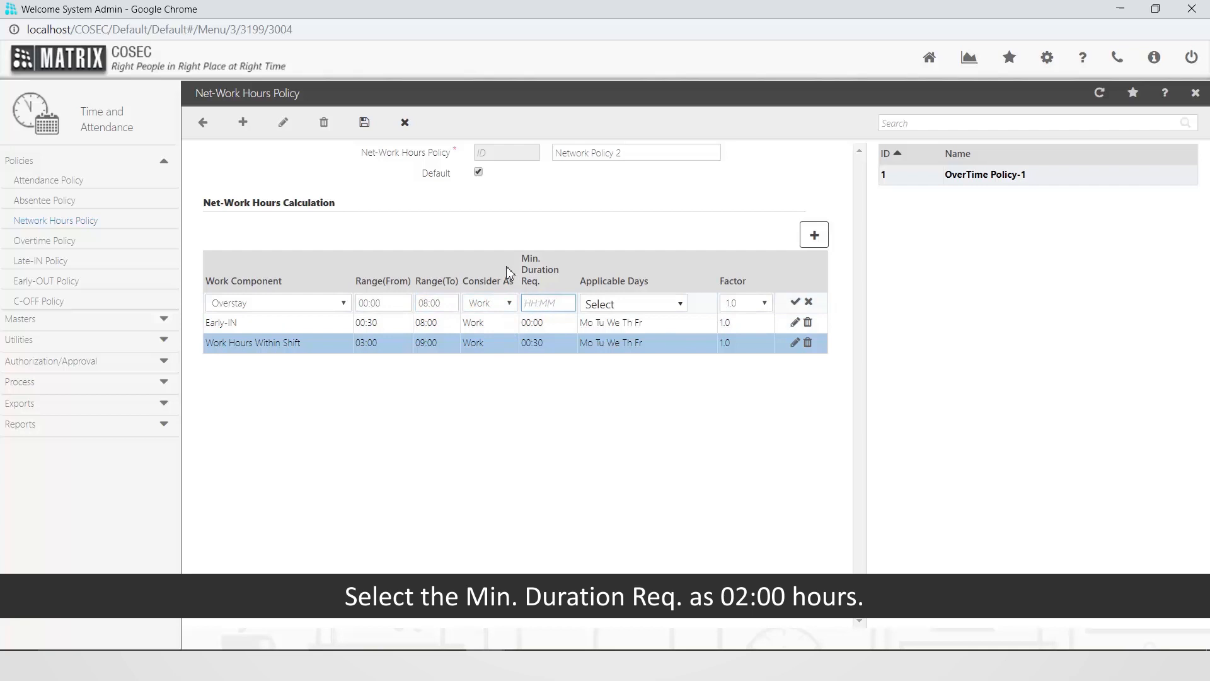
text(02:00)
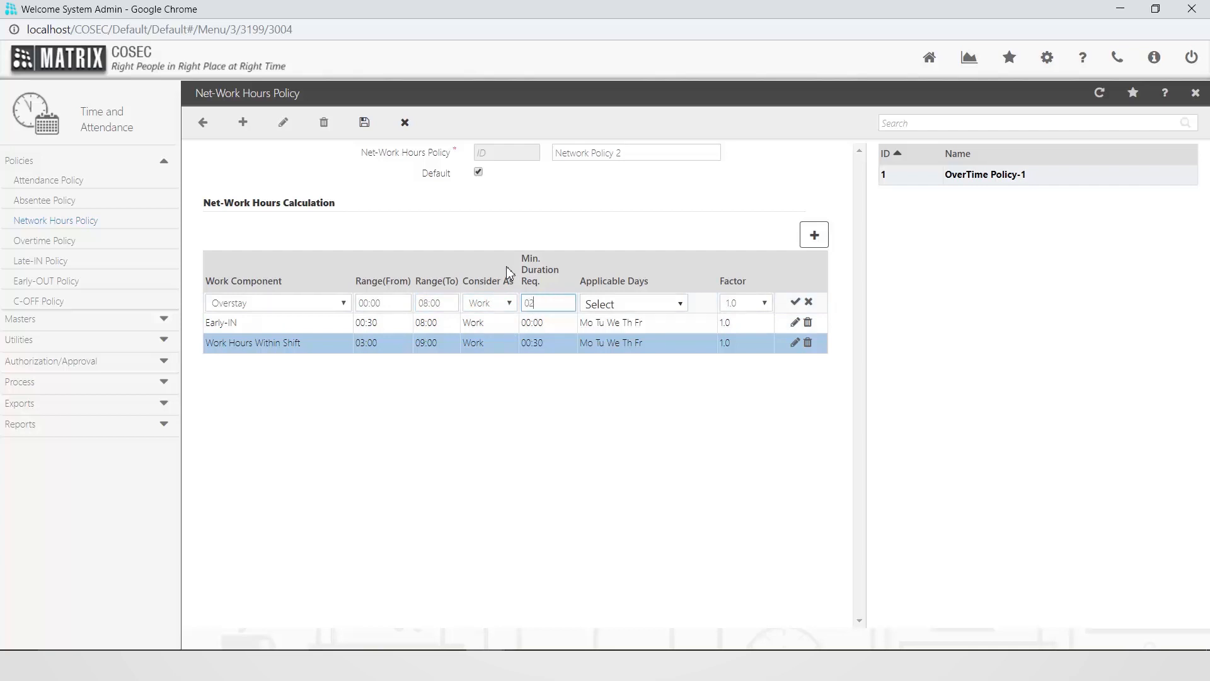
Select Mo, Tu, We, Th and Fr as the applicable days for the Overstay component
click(680, 304)
click(658, 370)
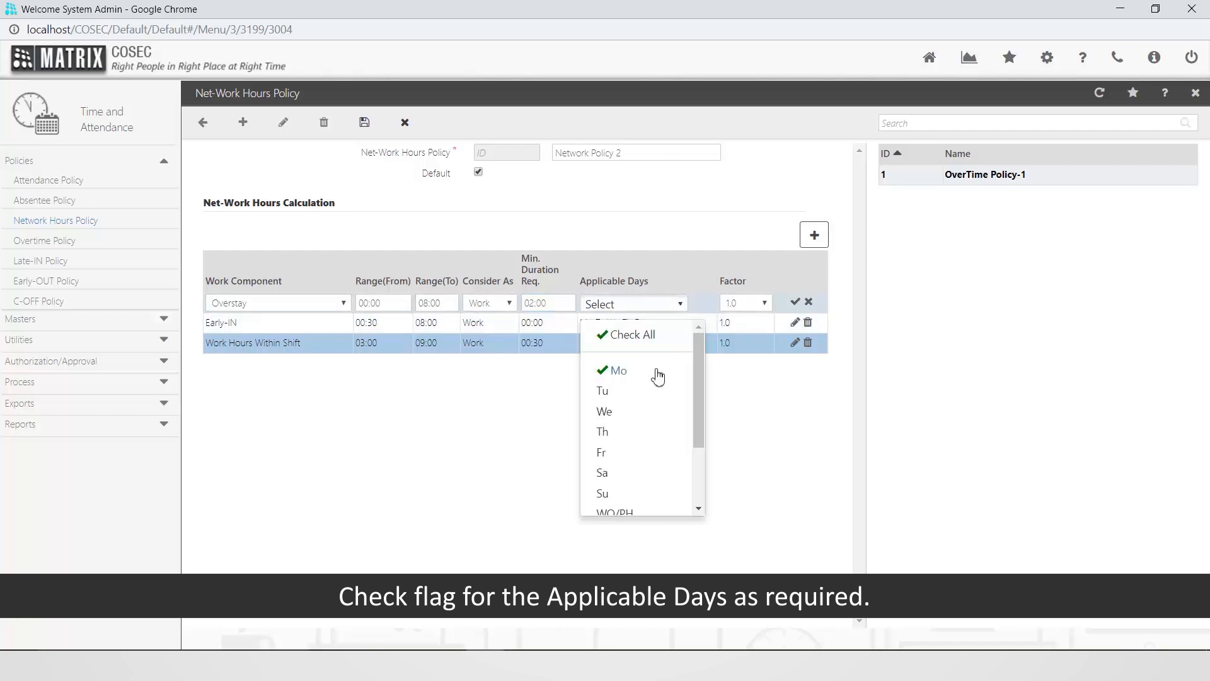
click(654, 391)
click(651, 413)
click(650, 434)
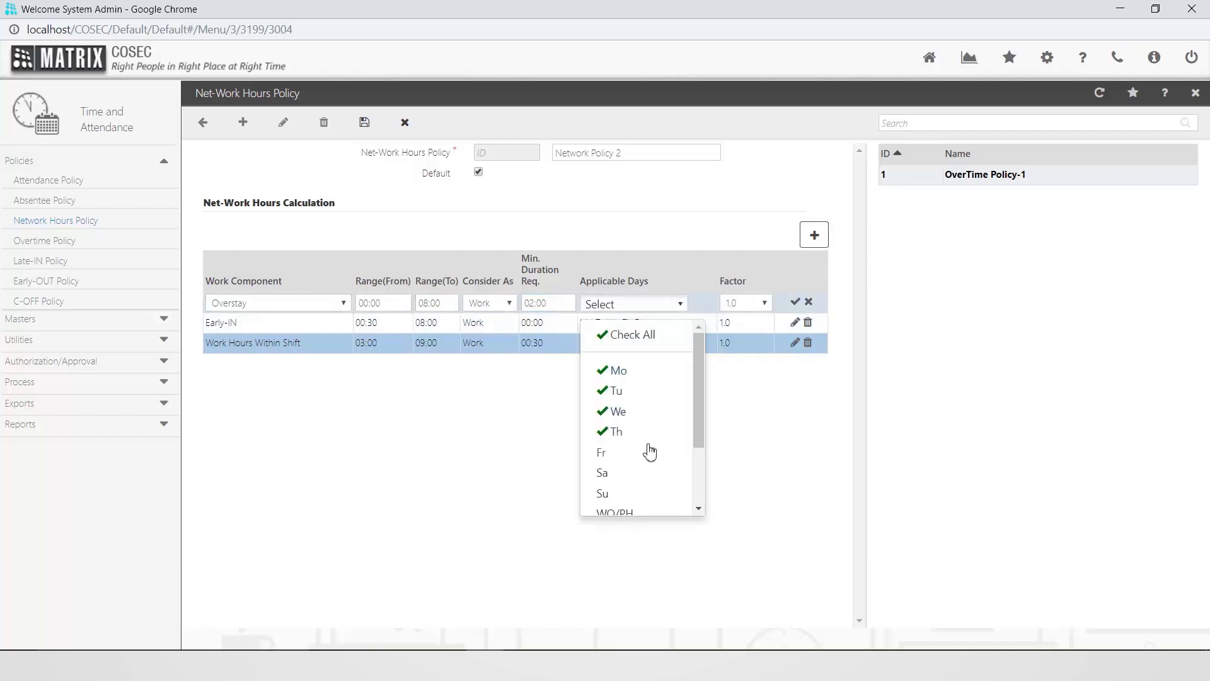
click(649, 454)
click(743, 428)
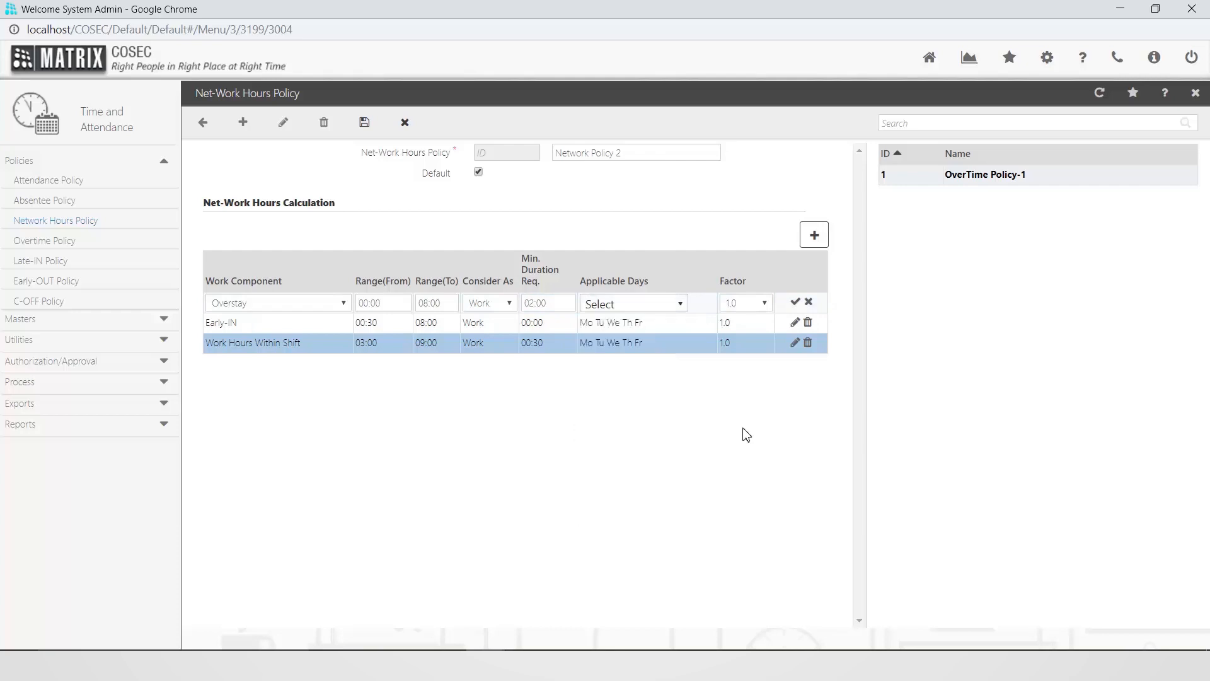
Accept the Overstay row with factor 1.0 and save the Network Policy 2 net-work hours policy
click(765, 304)
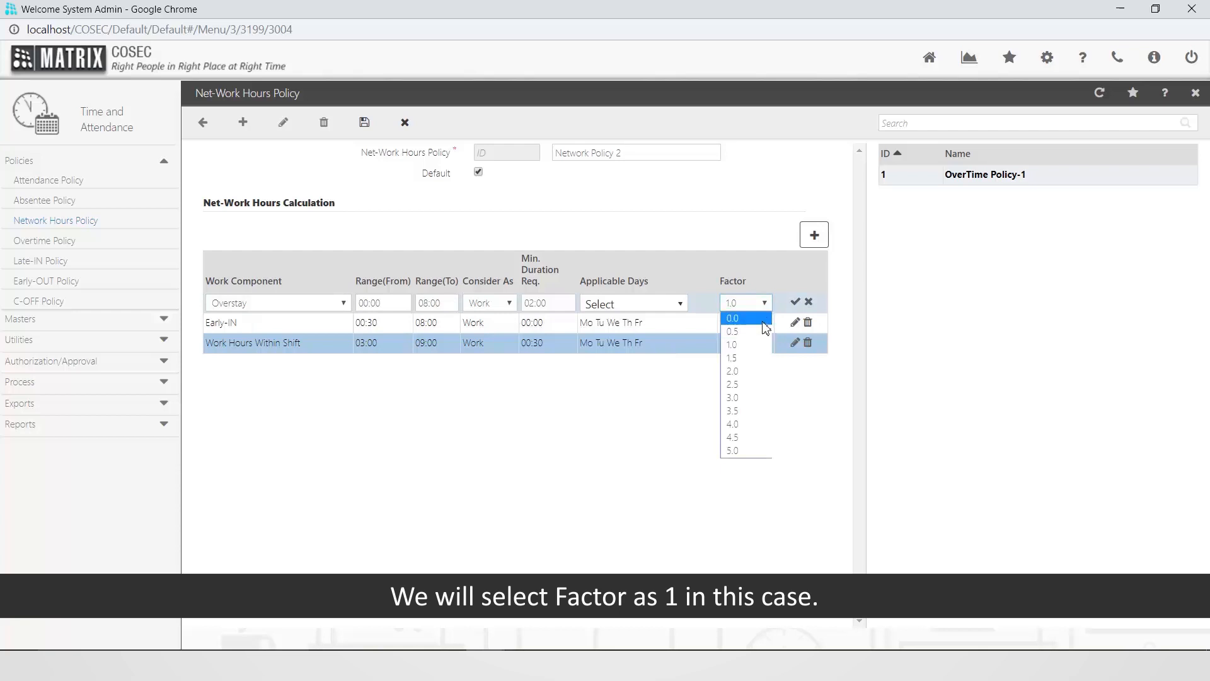
click(797, 303)
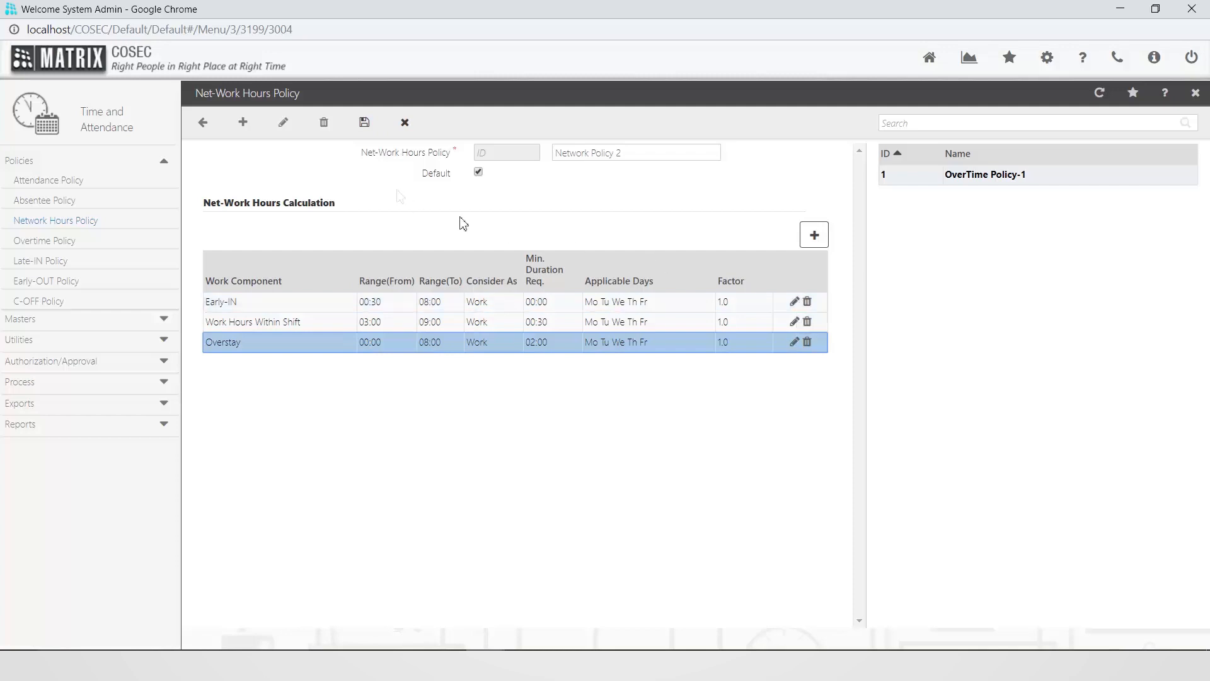
click(364, 124)
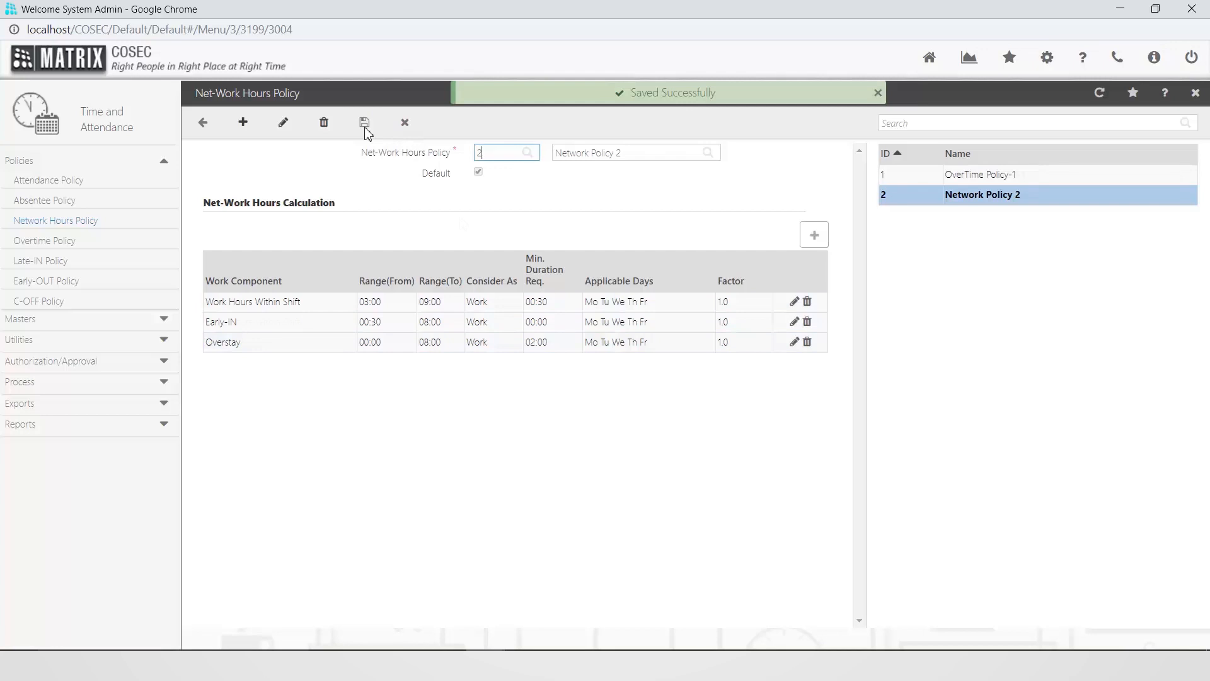